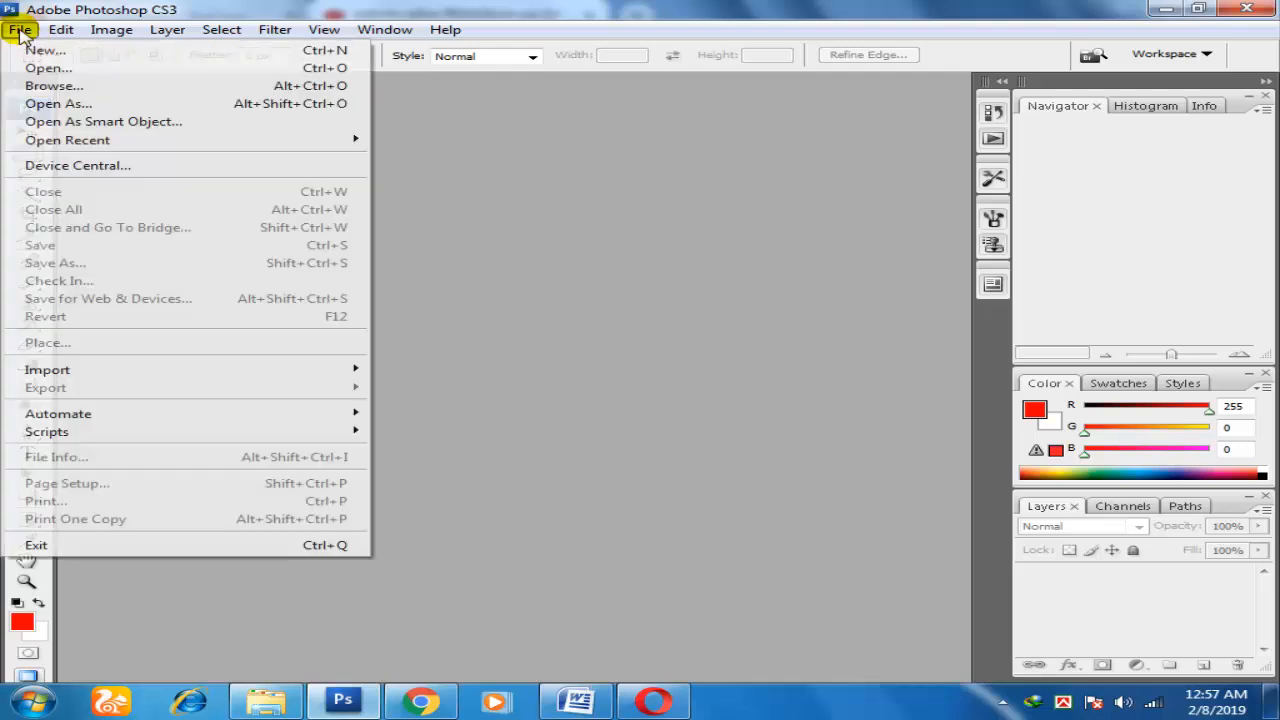
# Step: Open the birds picture from the Azmol Photoshop folder
pyautogui.click(40, 69)
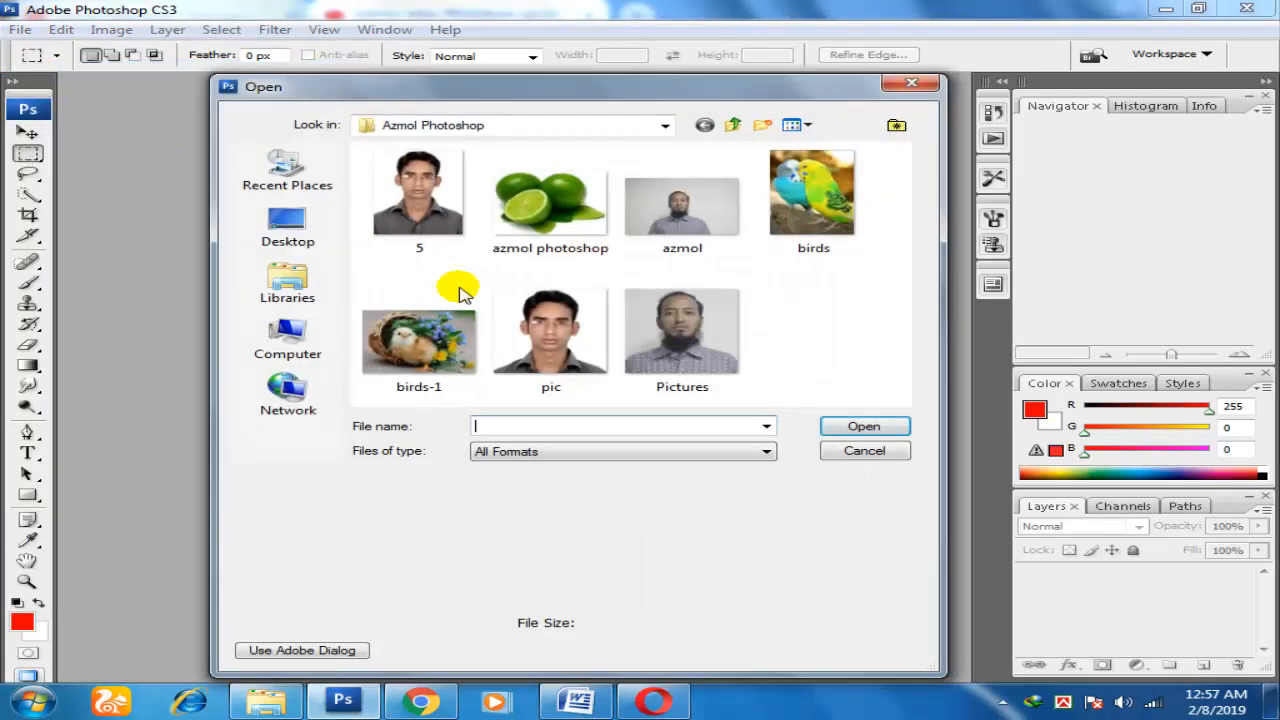
pyautogui.click(812, 205)
pyautogui.click(865, 425)
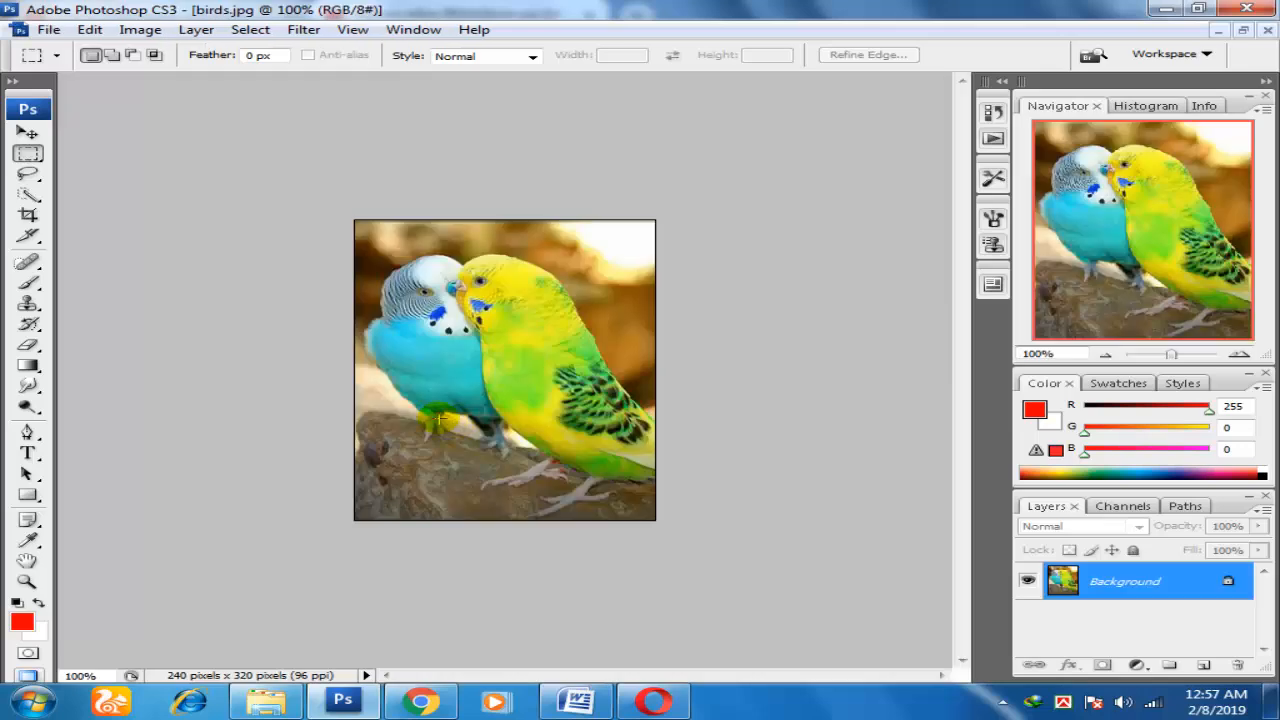
# Step: Create a new blank document using the International Paper preset at A4 size
pyautogui.click(48, 29)
pyautogui.click(60, 52)
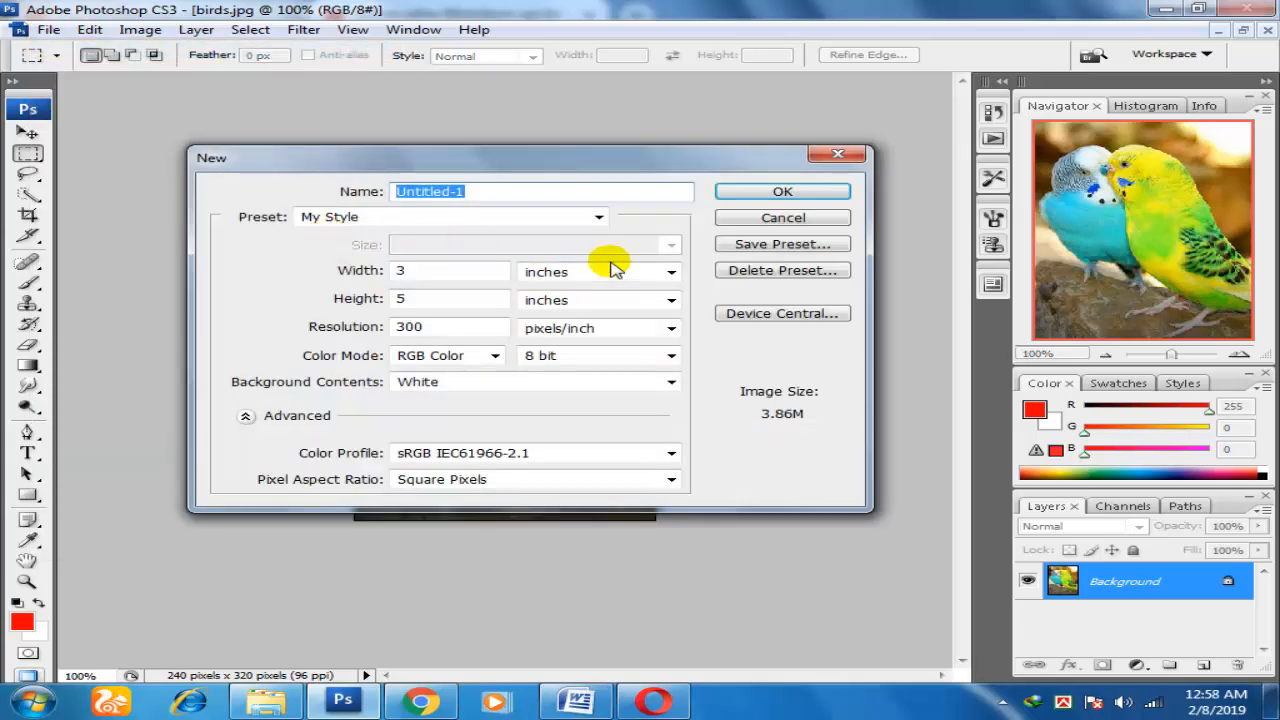
pyautogui.click(597, 216)
pyautogui.click(522, 327)
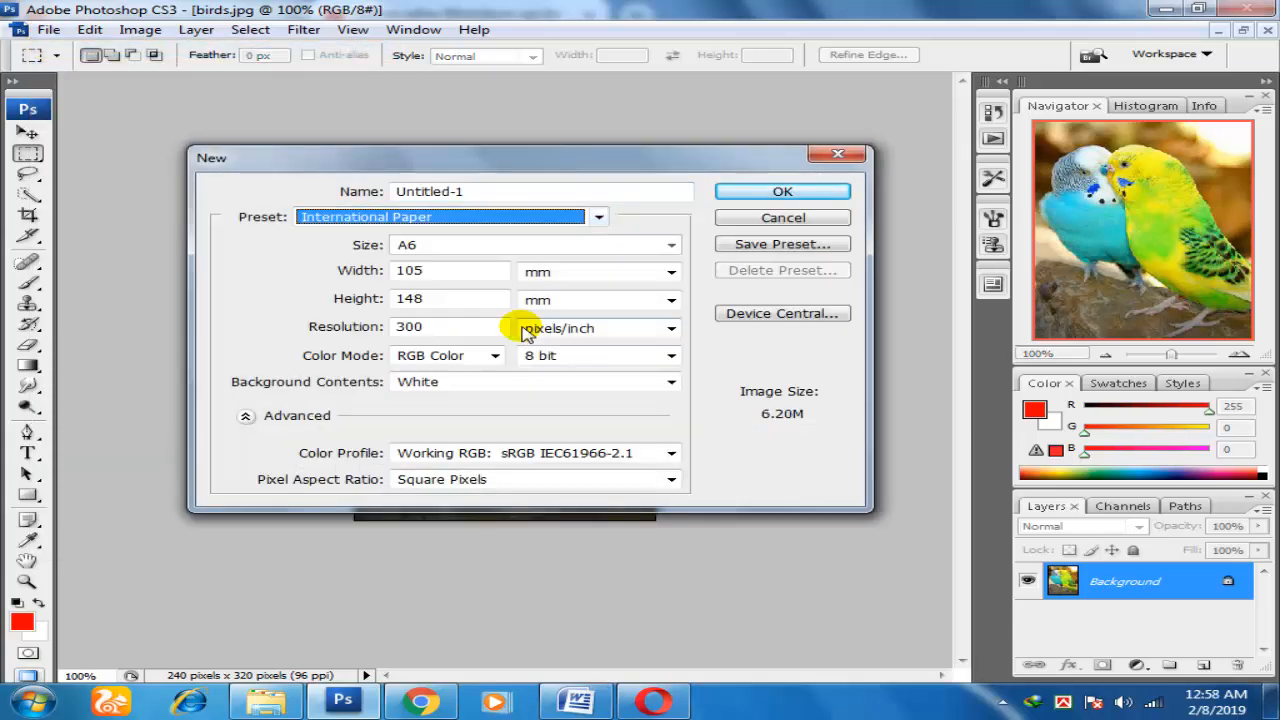
pyautogui.click(670, 245)
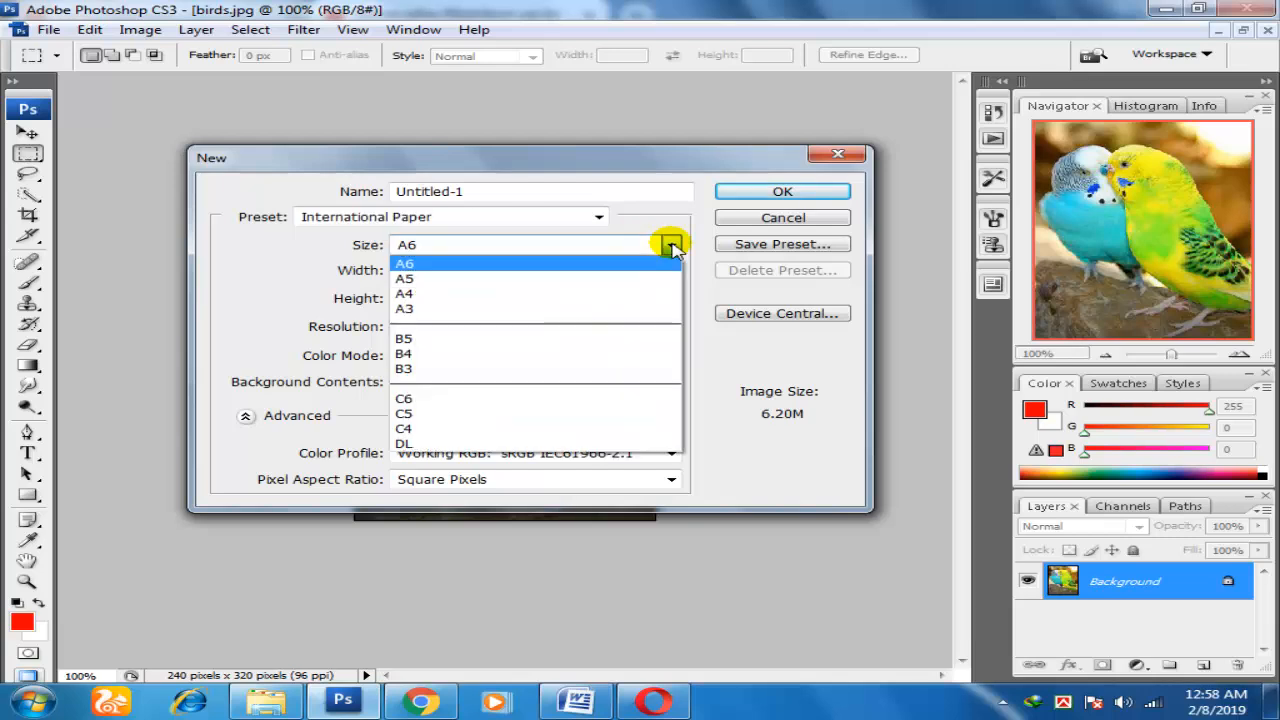
pyautogui.click(537, 293)
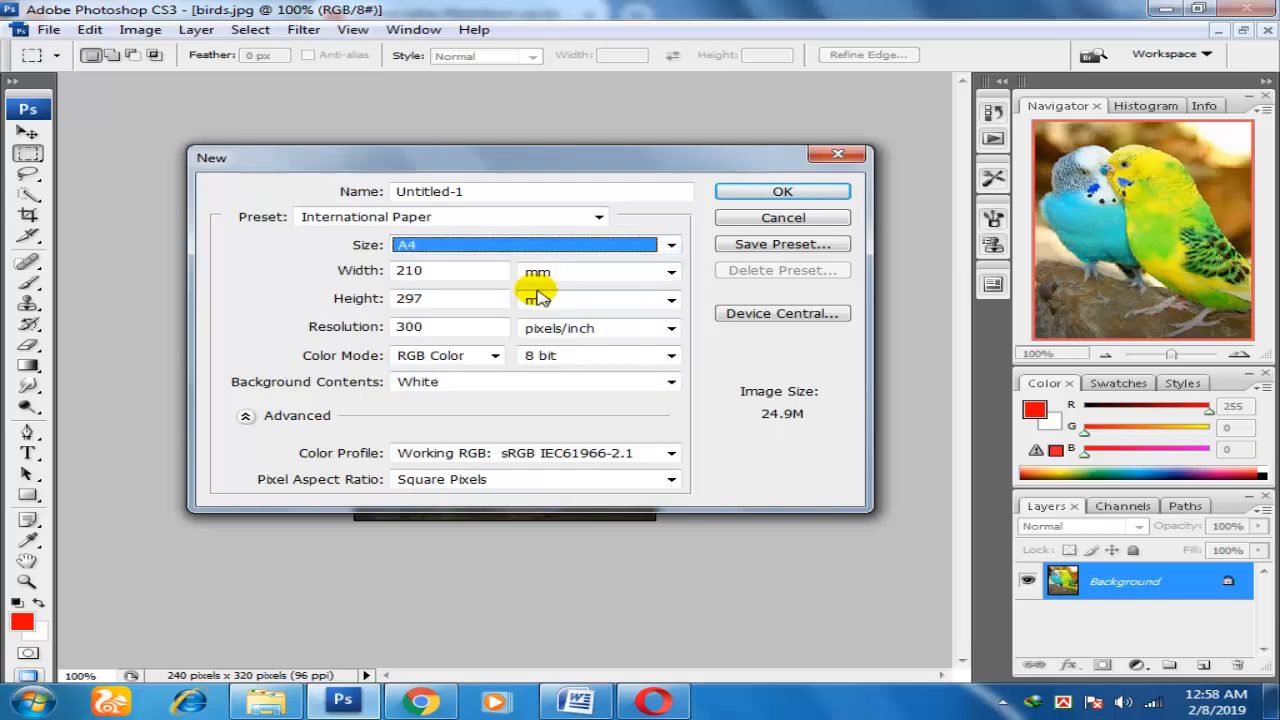
pyautogui.click(779, 192)
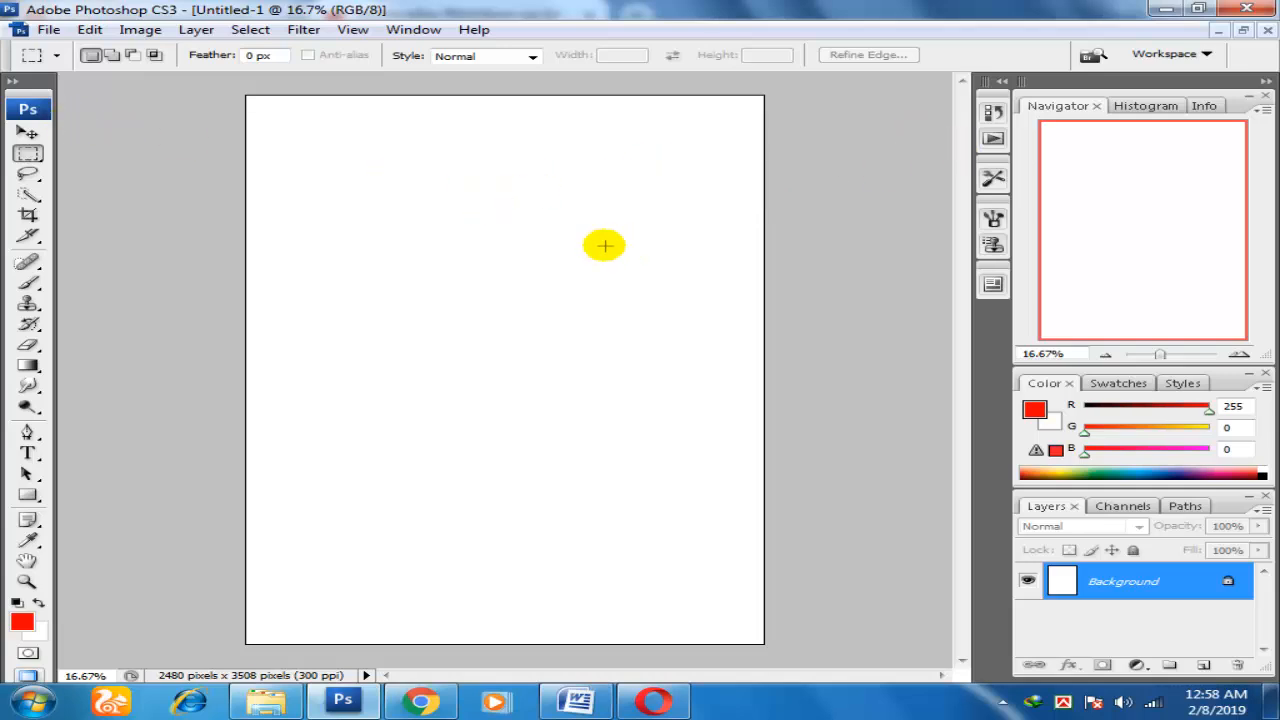
# Step: Restore the documents to floating windows and arrange the blank page beside birds.jpg, with birds.jpg active
pyautogui.click(1243, 33)
pyautogui.moveTo(400, 94); pyautogui.dragTo(730, 103)
pyautogui.click(178, 90)
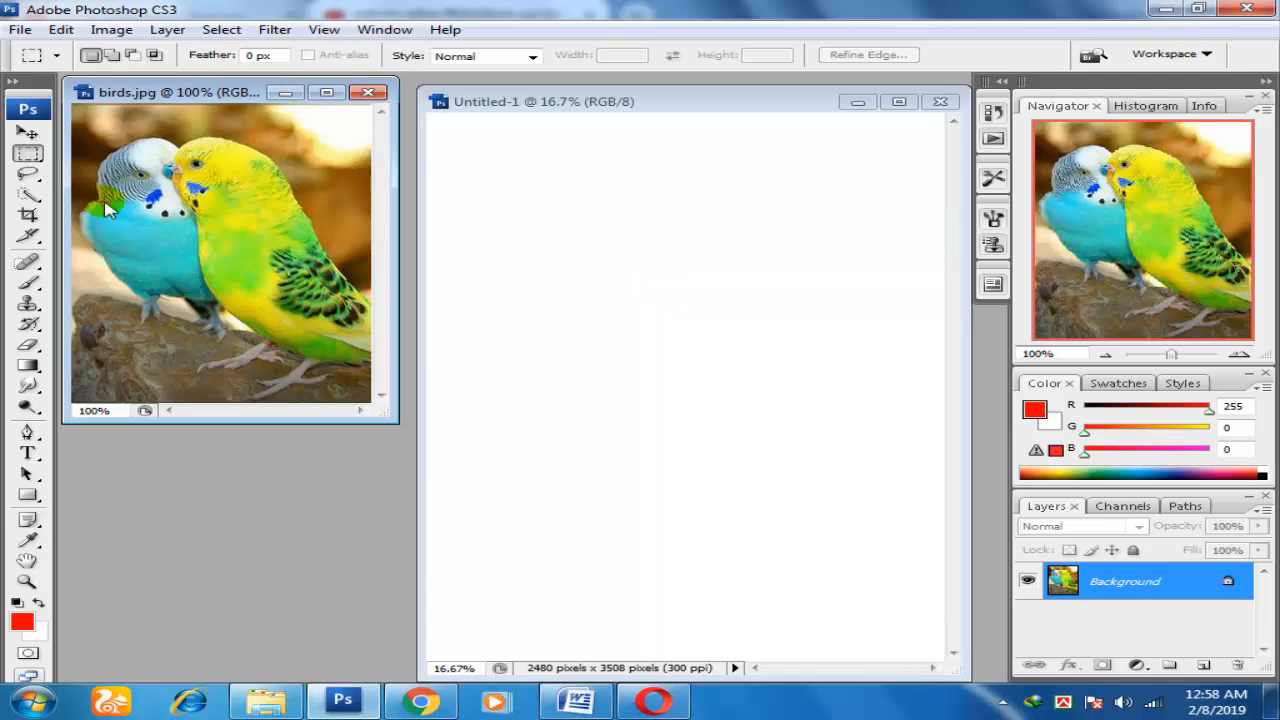
# Step: Copy the birds picture onto the blank page with the Move tool and duplicate it twice along the page's upper edge
pyautogui.click(30, 134)
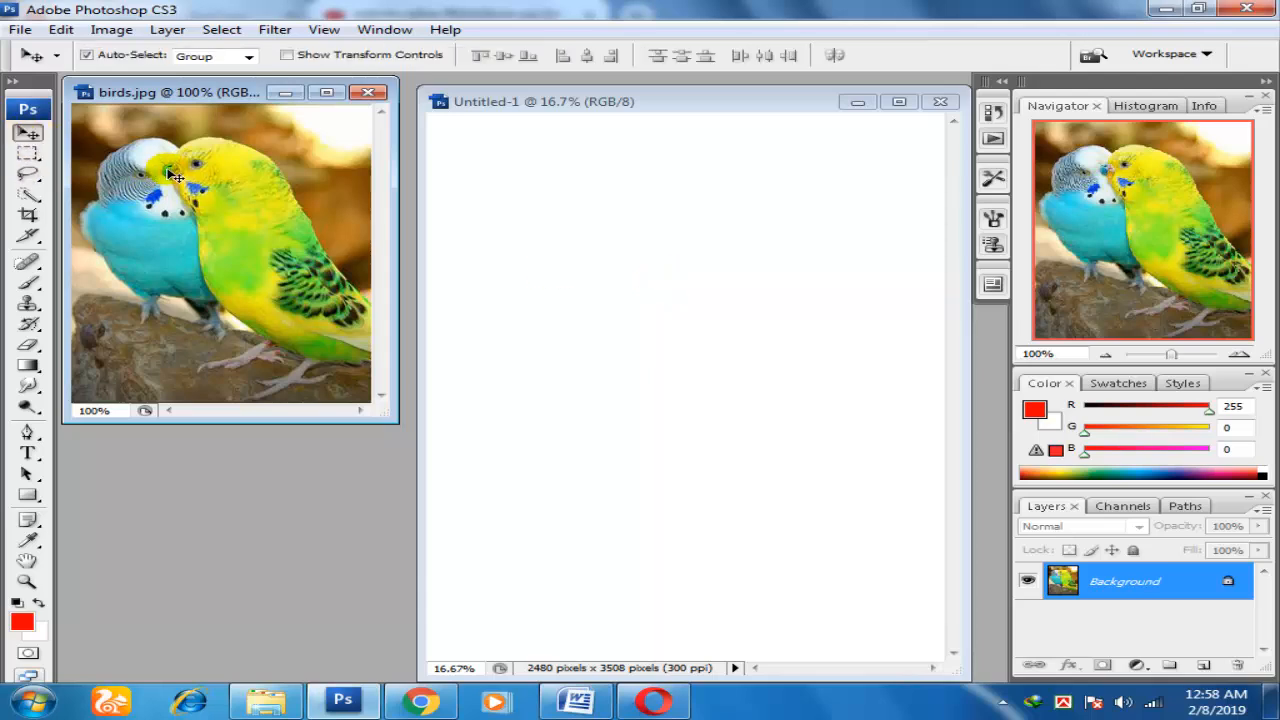
pyautogui.moveTo(175, 175); pyautogui.dragTo(492, 176)
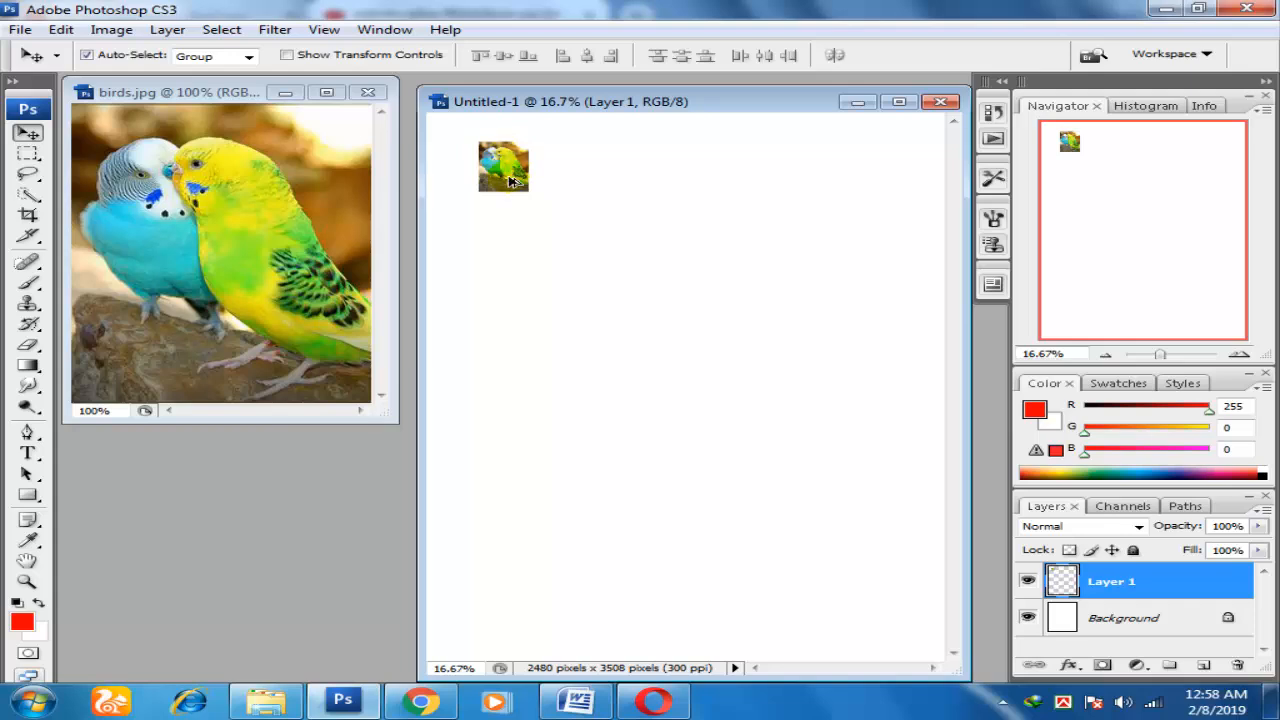
pyautogui.keyDown('alt'); pyautogui.moveTo(508, 174); pyautogui.dragTo(590, 177); pyautogui.keyUp('alt')
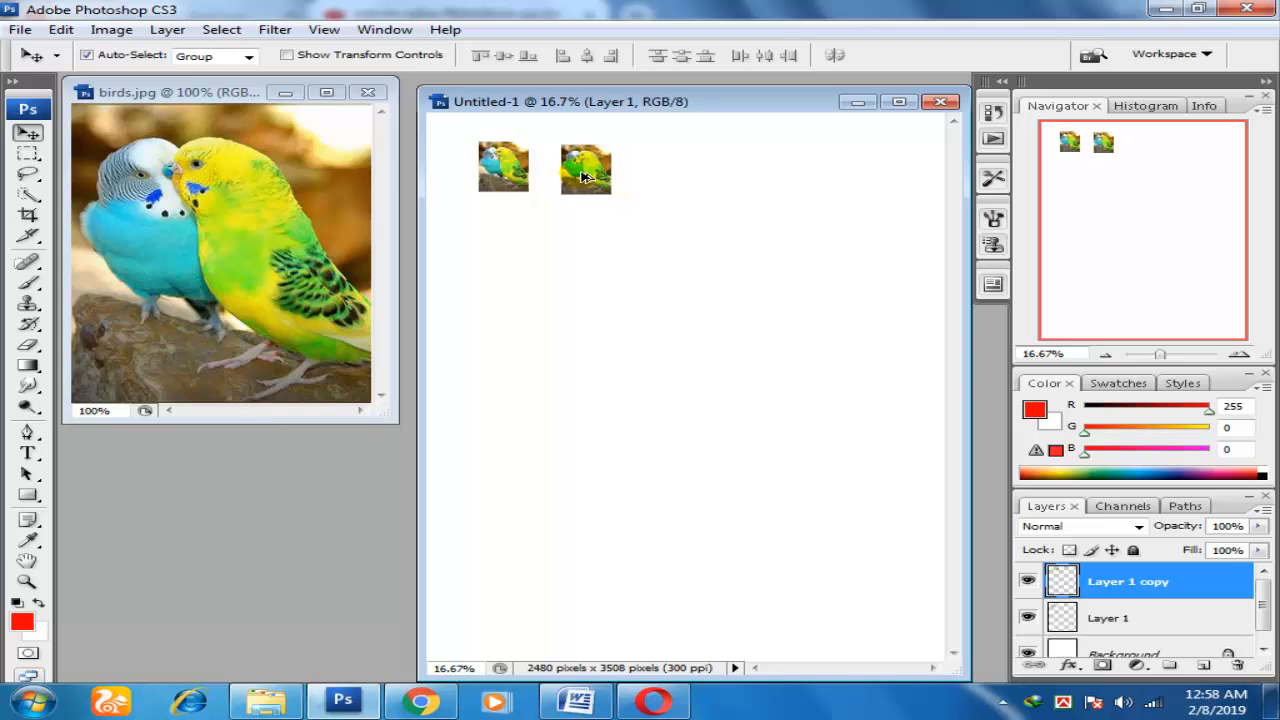
pyautogui.keyDown('alt'); pyautogui.moveTo(568, 168); pyautogui.dragTo(680, 170); pyautogui.keyUp('alt')
# Step: Reposition the three bird pictures so one sits in the page's upper-left corner, one near the left edge and one right of centre
pyautogui.moveTo(584, 170); pyautogui.dragTo(740, 196)
pyautogui.moveTo(694, 170); pyautogui.dragTo(591, 326)
pyautogui.moveTo(521, 186); pyautogui.dragTo(758, 383)
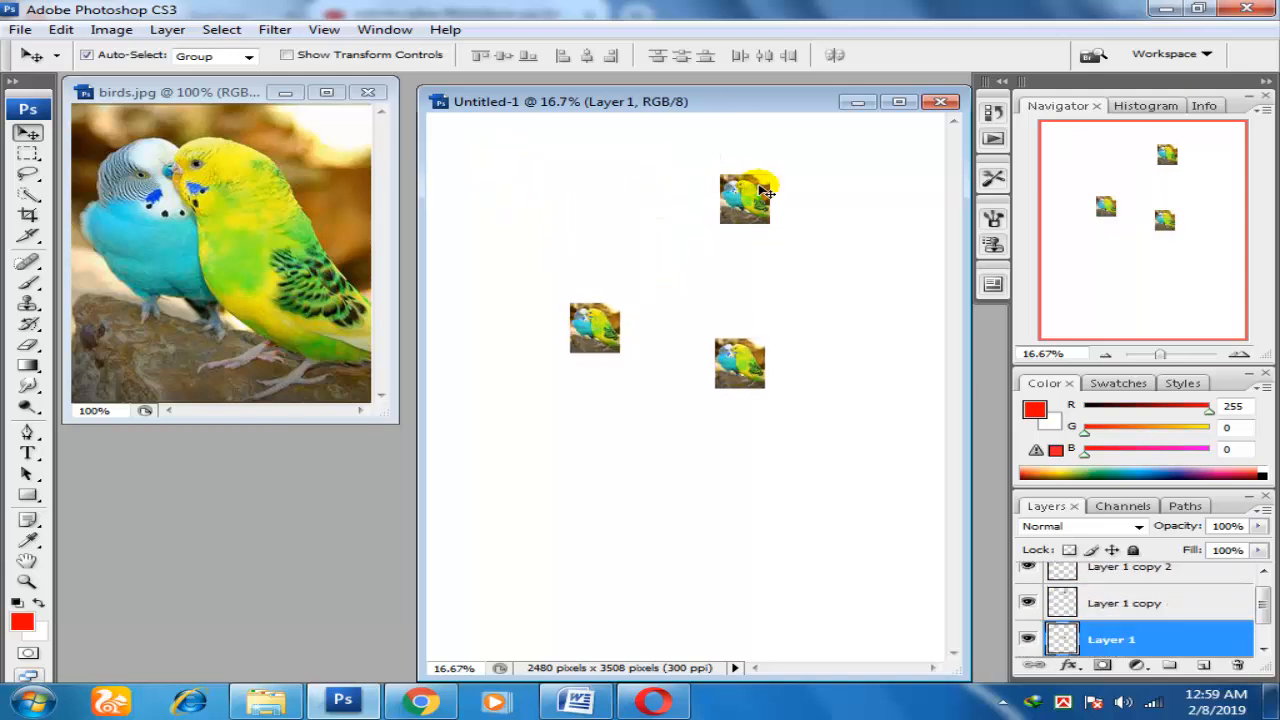
pyautogui.moveTo(745, 203); pyautogui.dragTo(808, 495)
pyautogui.moveTo(618, 332); pyautogui.dragTo(531, 378)
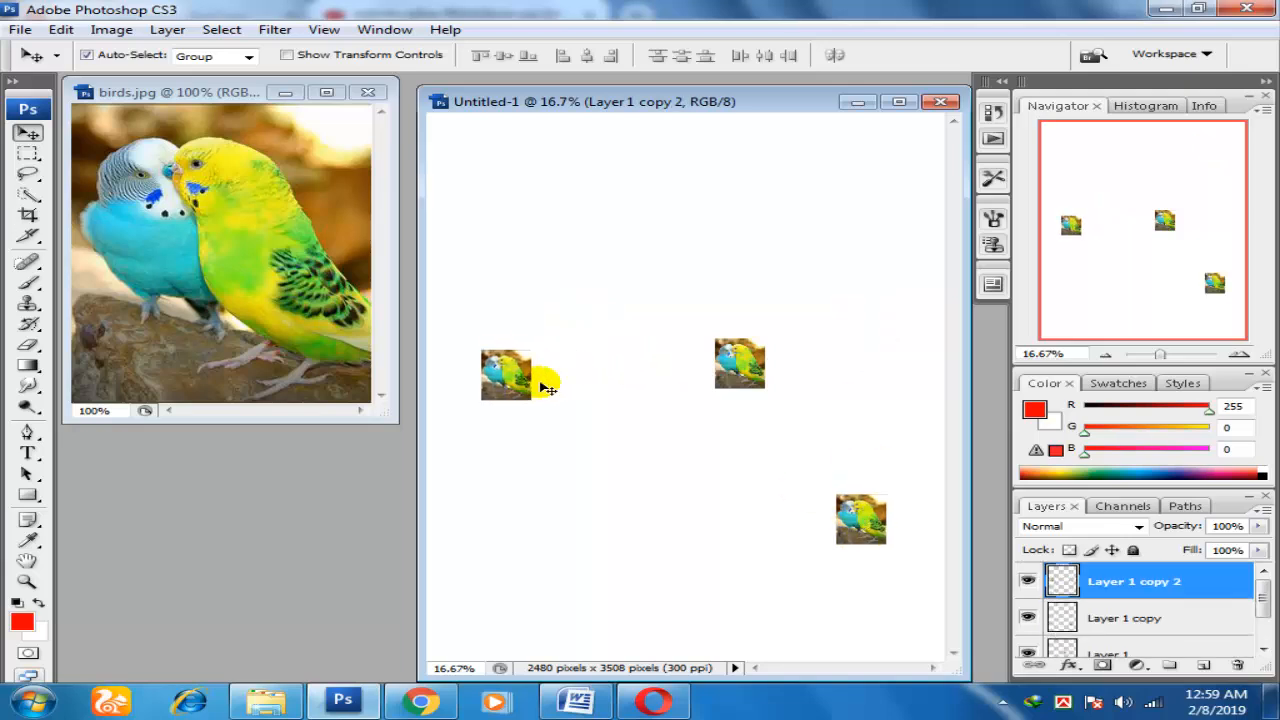
pyautogui.moveTo(740, 369); pyautogui.dragTo(548, 228)
pyautogui.moveTo(850, 512); pyautogui.dragTo(687, 309)
pyautogui.moveTo(555, 235); pyautogui.dragTo(489, 162)
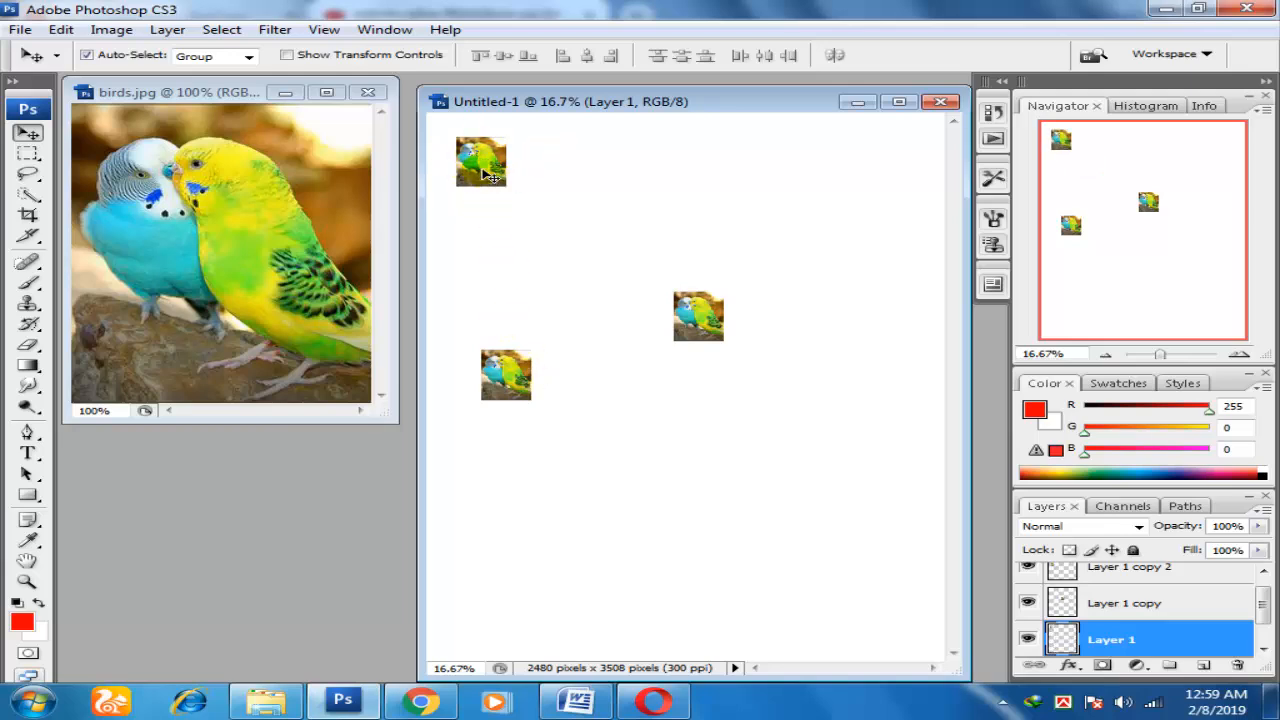
# Step: Duplicate the upper-left bird picture repeatedly to form a row of seven across the page and several scattered copies below
pyautogui.moveTo(482, 172); pyautogui.dragTo(814, 274)
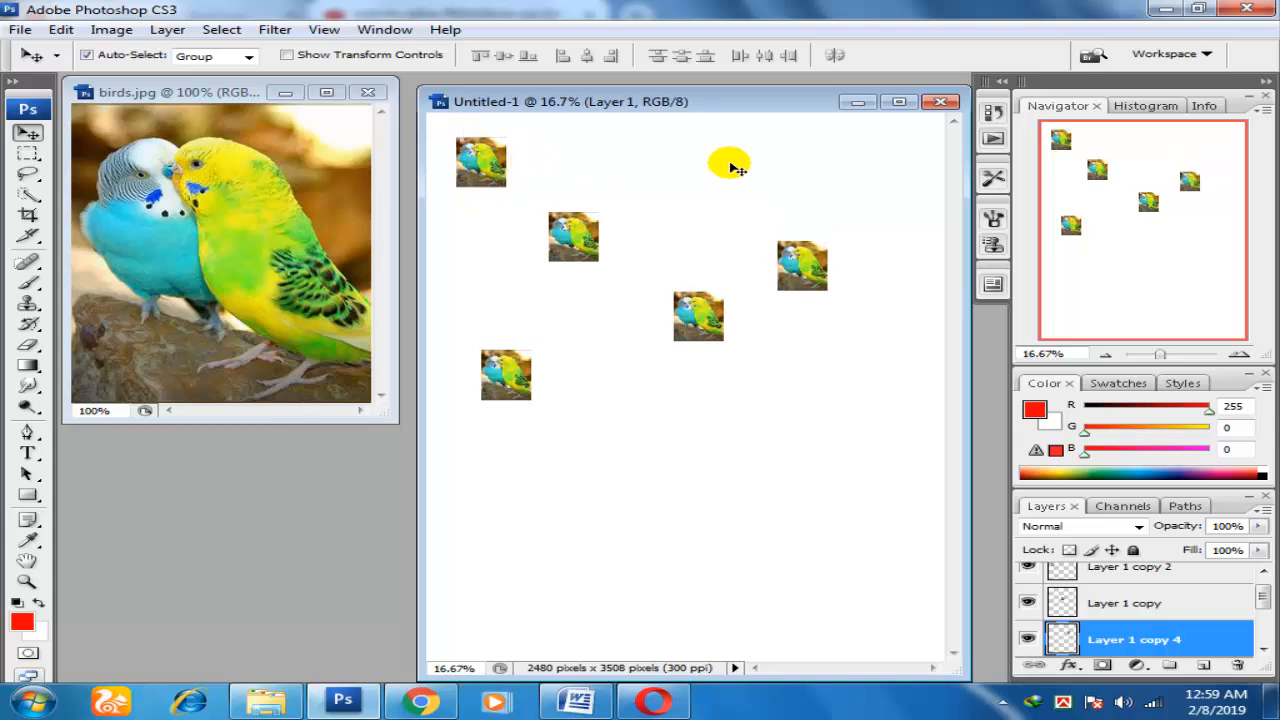
pyautogui.click(480, 167)
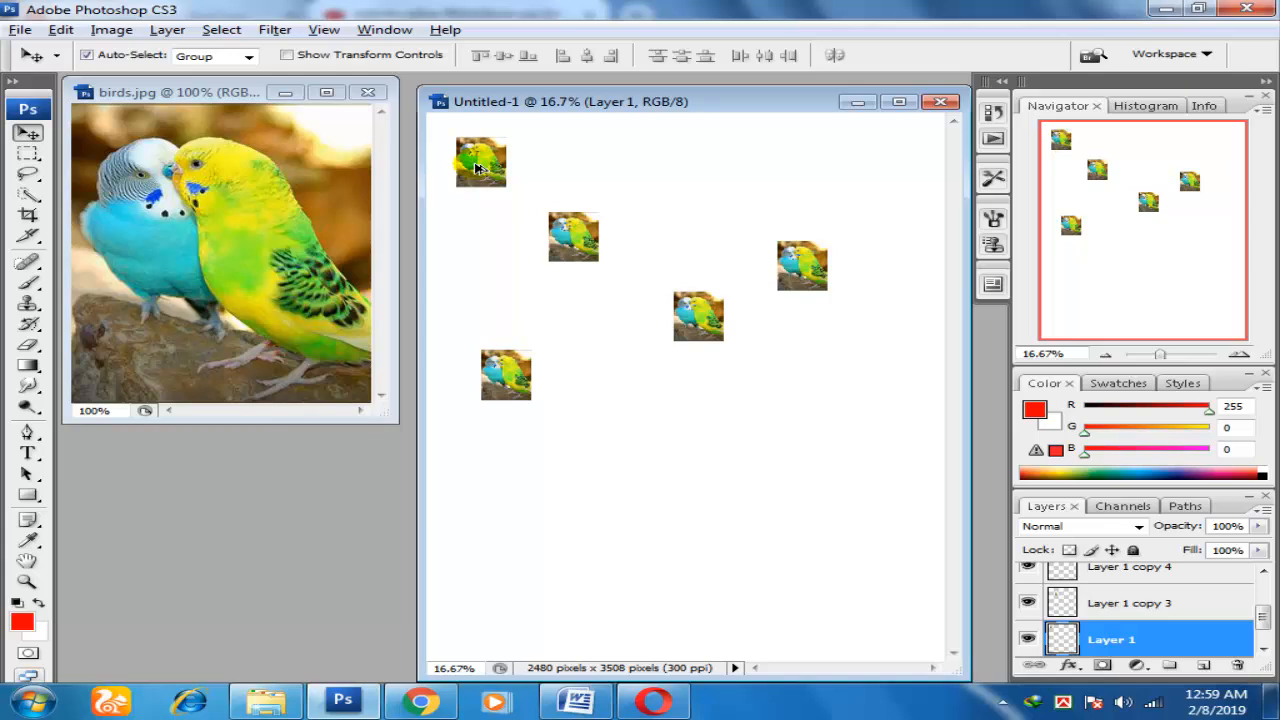
pyautogui.moveTo(476, 167); pyautogui.dragTo(676, 230)
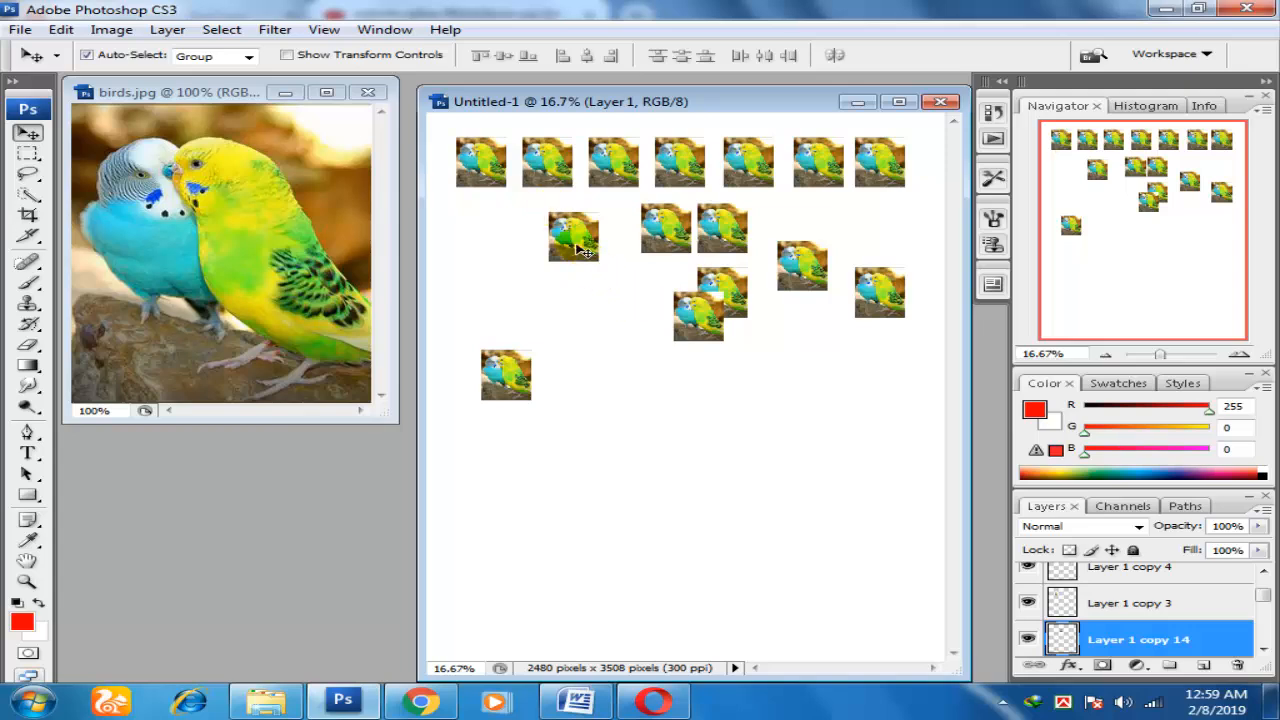
# Step: Move the first two pictures of the upper row and the scattered copies on the left, centre and right further down the page
pyautogui.moveTo(478, 167); pyautogui.dragTo(652, 509)
pyautogui.moveTo(500, 366); pyautogui.dragTo(500, 500)
pyautogui.moveTo(682, 303); pyautogui.dragTo(596, 351)
pyautogui.click(706, 287)
pyautogui.moveTo(578, 248); pyautogui.dragTo(740, 346)
pyautogui.moveTo(800, 262); pyautogui.dragTo(790, 394)
pyautogui.moveTo(880, 310); pyautogui.dragTo(834, 384)
pyautogui.moveTo(550, 177); pyautogui.dragTo(540, 282)
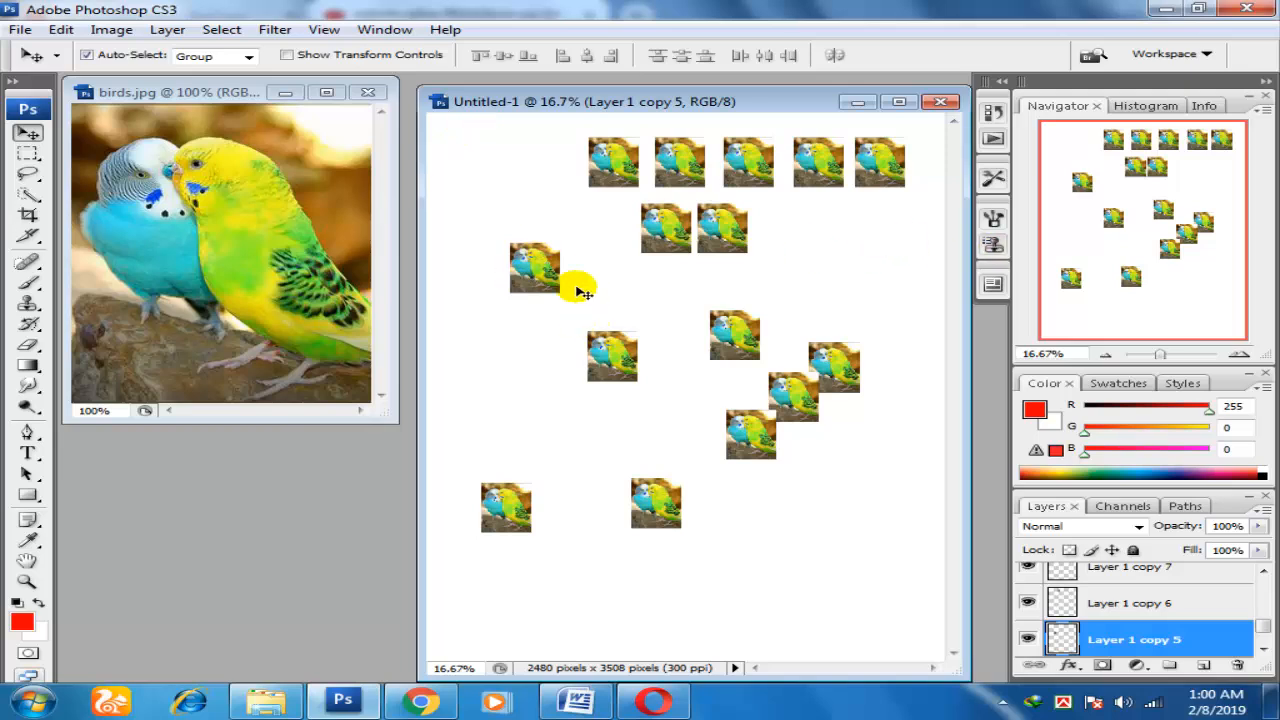
# Step: Spread the pictures clustered mid-page out to the left edge, the right edge and the lower part of the page
pyautogui.moveTo(535, 272); pyautogui.dragTo(884, 233)
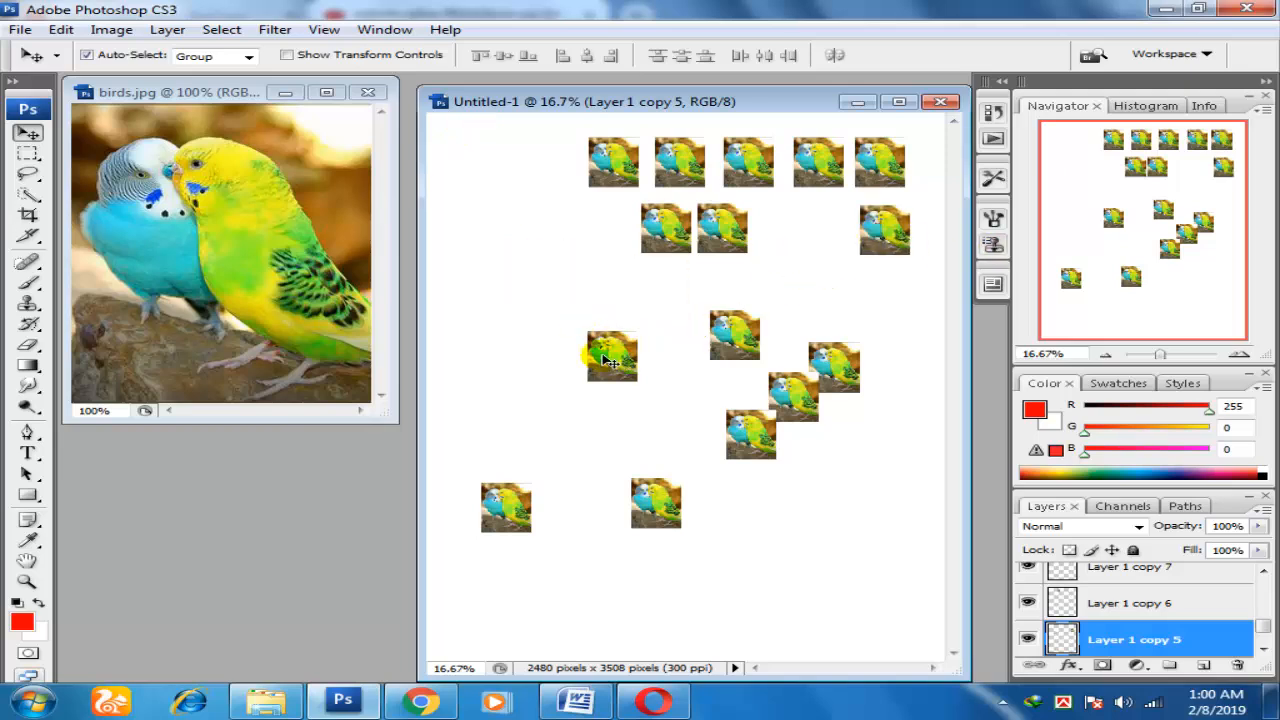
pyautogui.moveTo(622, 358); pyautogui.dragTo(570, 599)
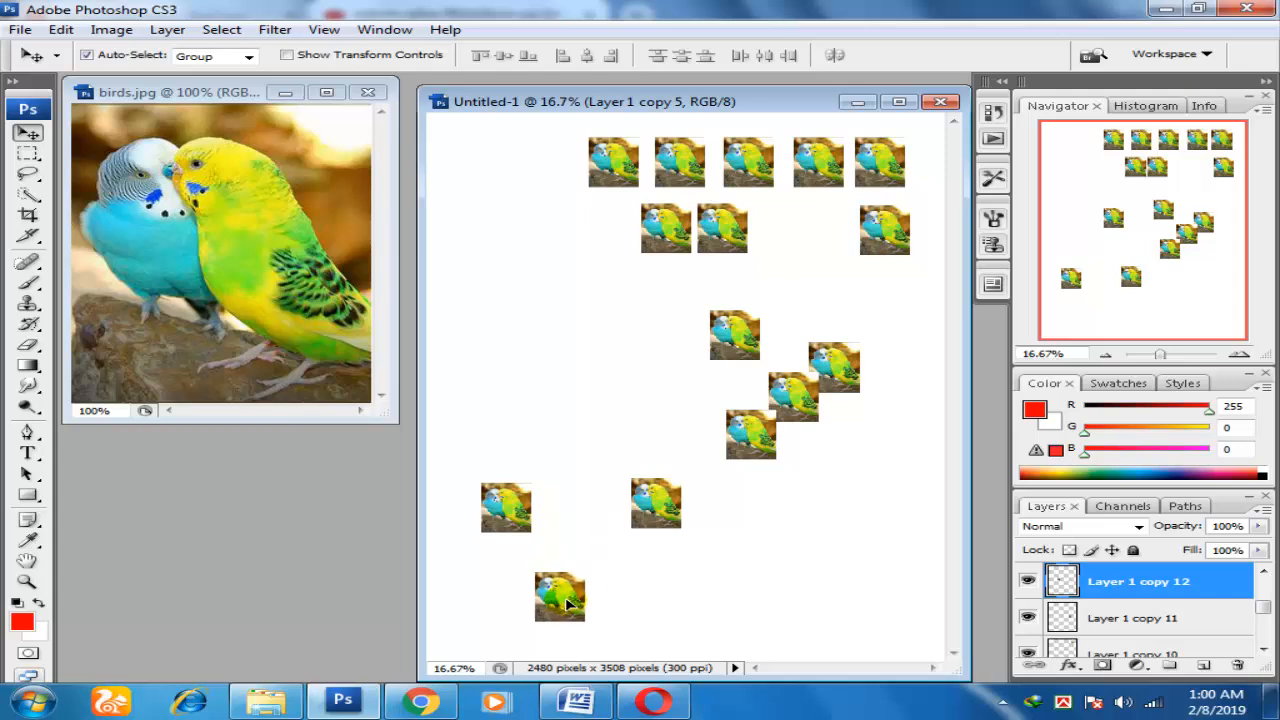
pyautogui.click(752, 428)
pyautogui.moveTo(805, 400); pyautogui.dragTo(895, 607)
pyautogui.moveTo(752, 347); pyautogui.dragTo(470, 258)
pyautogui.moveTo(840, 372); pyautogui.dragTo(795, 546)
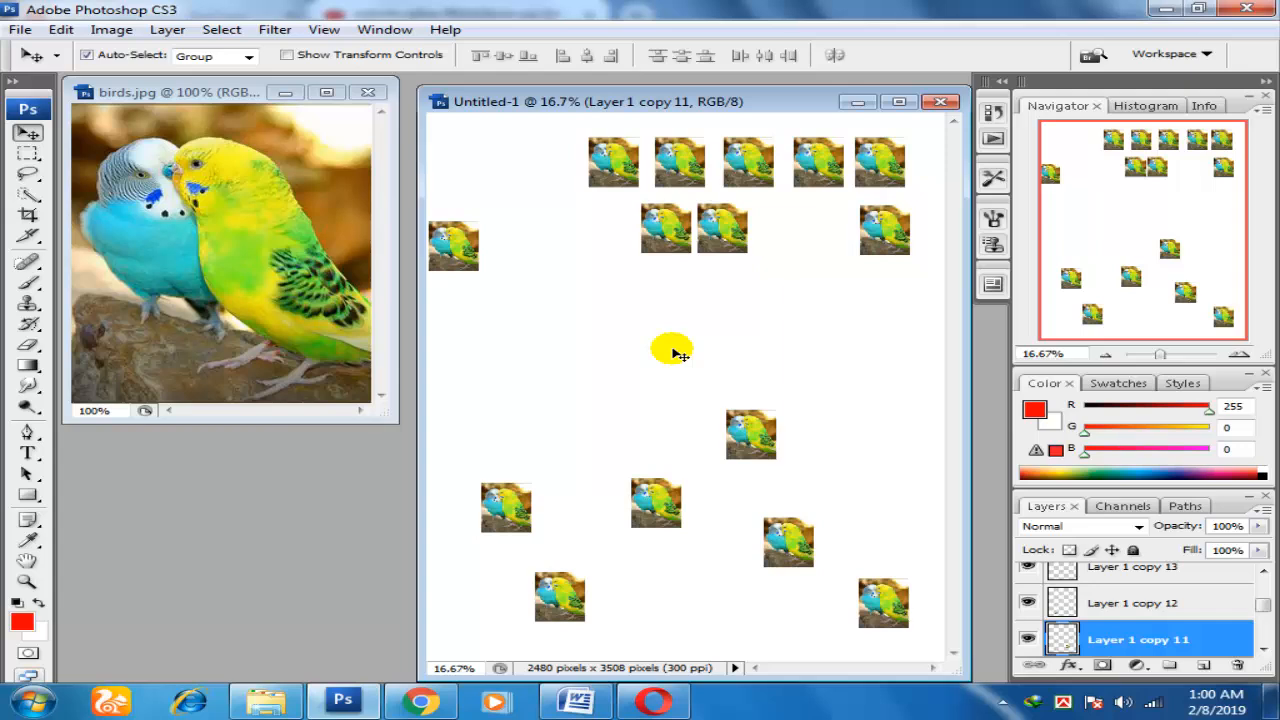
# Step: Fill the empty middle of the page with the two second-row pictures, one upper-row picture and the lower-left picture
pyautogui.moveTo(666, 223); pyautogui.dragTo(614, 360)
pyautogui.moveTo(712, 237); pyautogui.dragTo(798, 326)
pyautogui.moveTo(696, 181); pyautogui.dragTo(561, 321)
pyautogui.moveTo(525, 507); pyautogui.dragTo(729, 298)
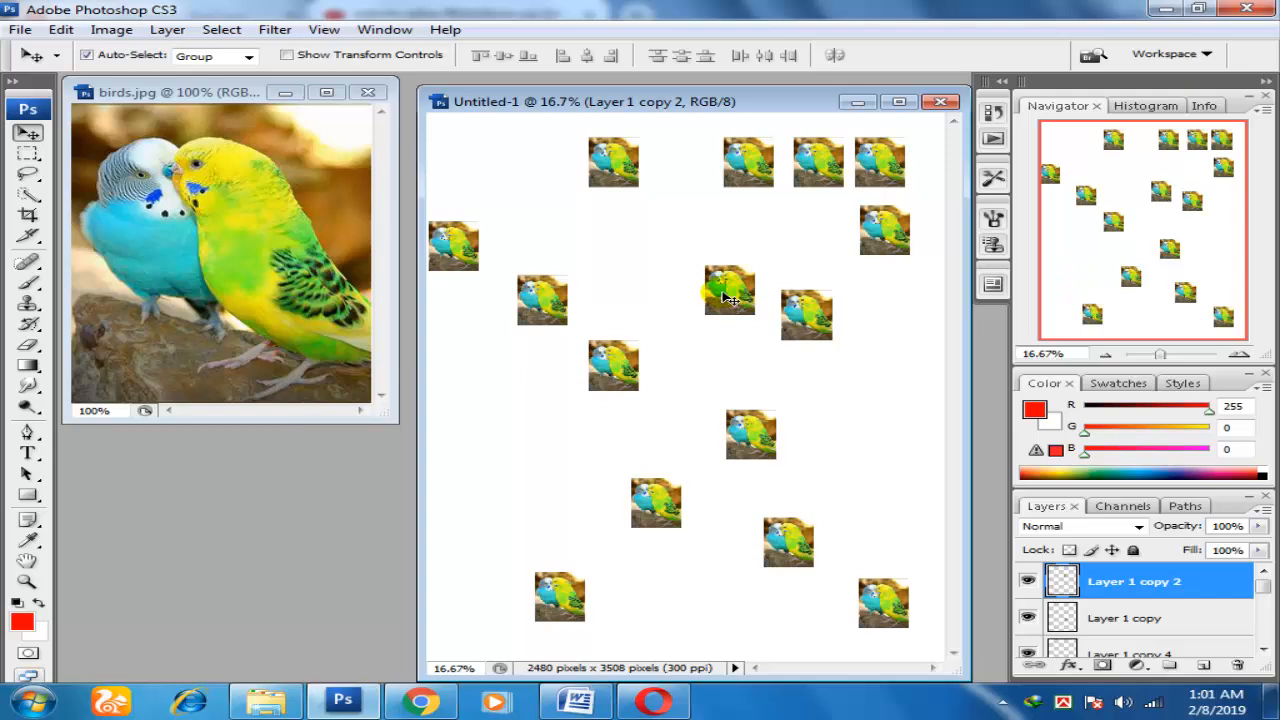